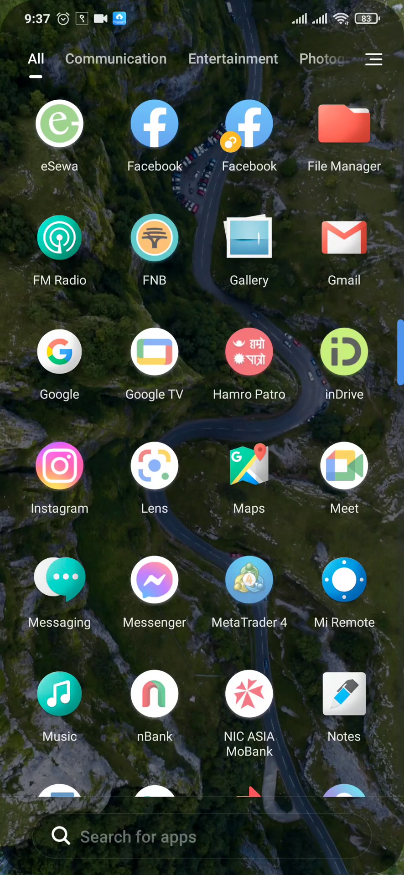
Scroll down through the launcher's full list of installed apps.
{"action": "scroll", "coordinate": [202, 429], "scroll_direction": "down", "scroll_amount": 3}
Launch Messenger and enter the Music-themed conversation from the Chats list.
{"action": "left_click", "coordinate": [155, 556]}
{"action": "left_click", "coordinate": [332, 304]}
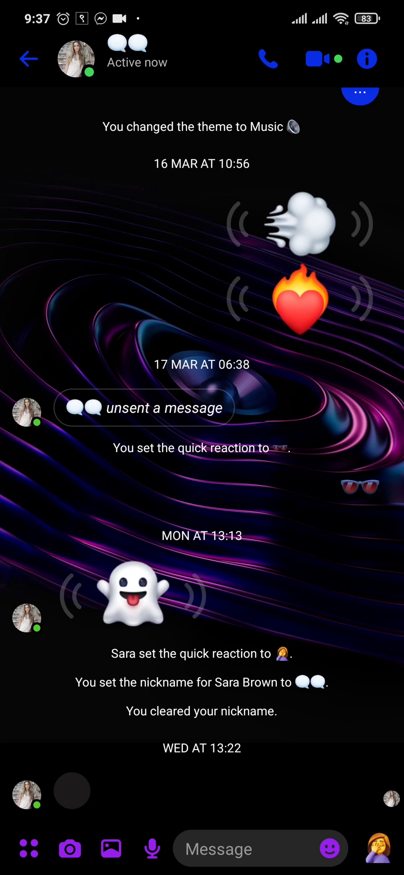
Leave the chat for the app drawer, scrolled to show Calculator through Gmail.
{"action": "left_click_drag", "start_coordinate": [253, 866], "coordinate": [253, 638]}
{"action": "left_click_drag", "start_coordinate": [202, 684], "coordinate": [202, 365]}
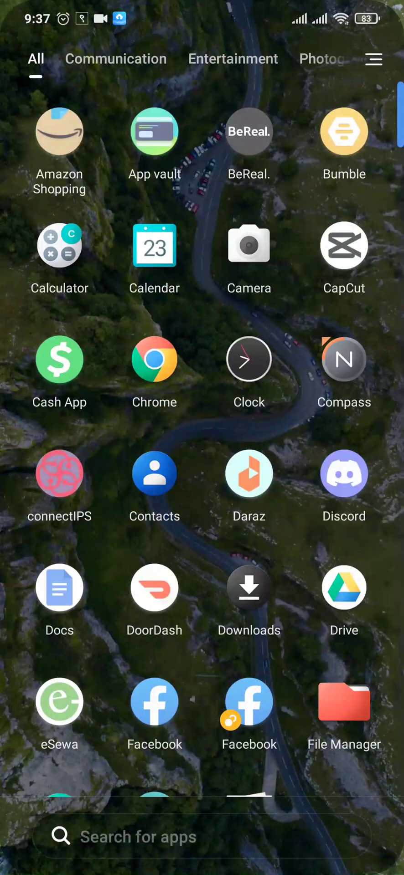
{"action": "left_click_drag", "start_coordinate": [299, 652], "coordinate": [306, 528]}
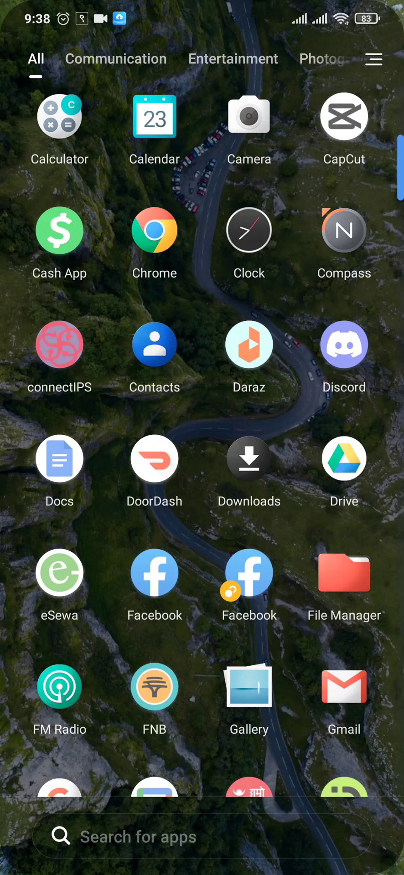
{"action": "left_click_drag", "start_coordinate": [314, 567], "coordinate": [307, 571]}
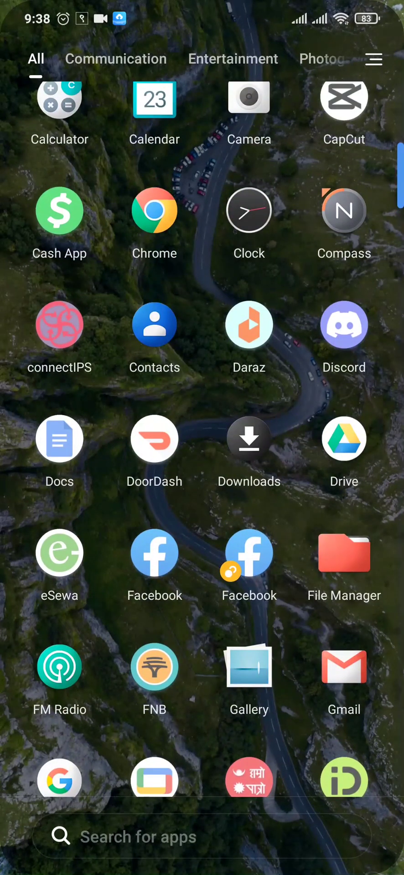
Pick samplereport.pdf in Downloads and bring up its share sheet.
{"action": "left_click", "coordinate": [287, 499]}
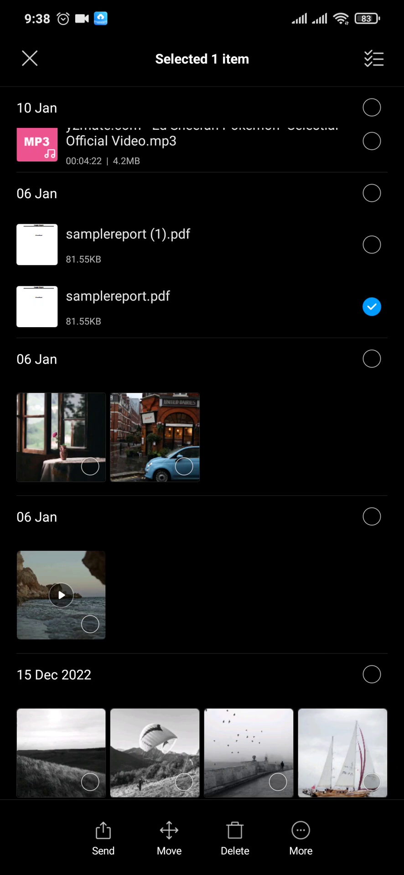
{"action": "left_click", "coordinate": [103, 837]}
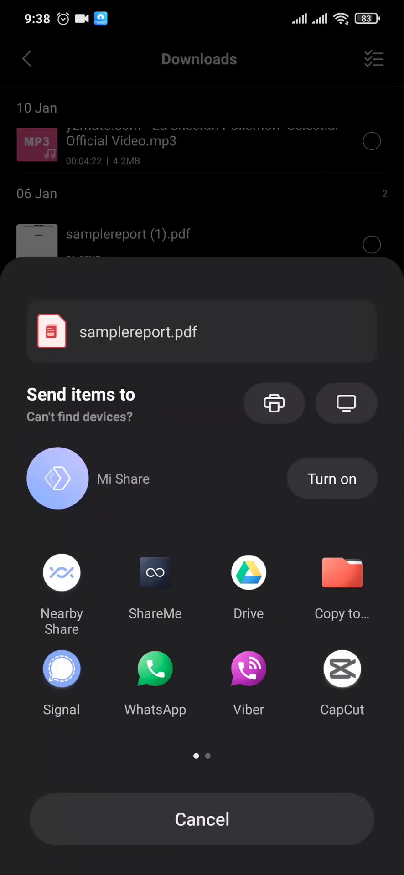
Send the PDF to Drive's Save to Drive form and edit its file name field.
{"action": "left_click", "coordinate": [249, 572]}
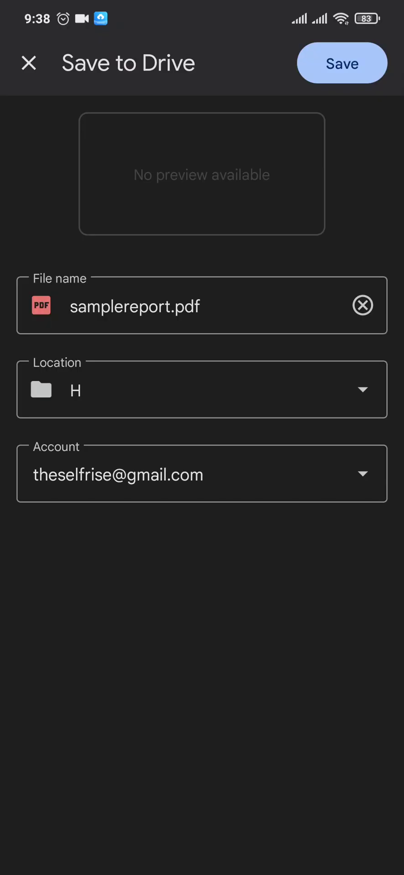
{"action": "left_click", "coordinate": [137, 305]}
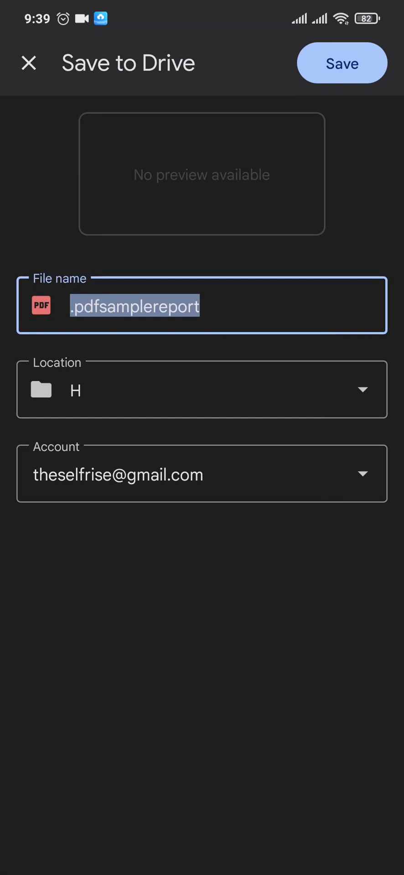
Change the save location from folder H to My Drive.
{"action": "left_click", "coordinate": [111, 393]}
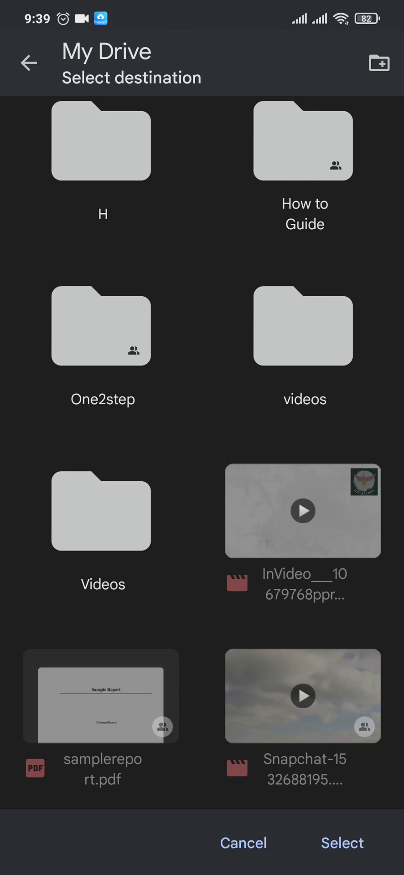
{"action": "scroll", "coordinate": [259, 446], "scroll_direction": "up", "scroll_amount": 2}
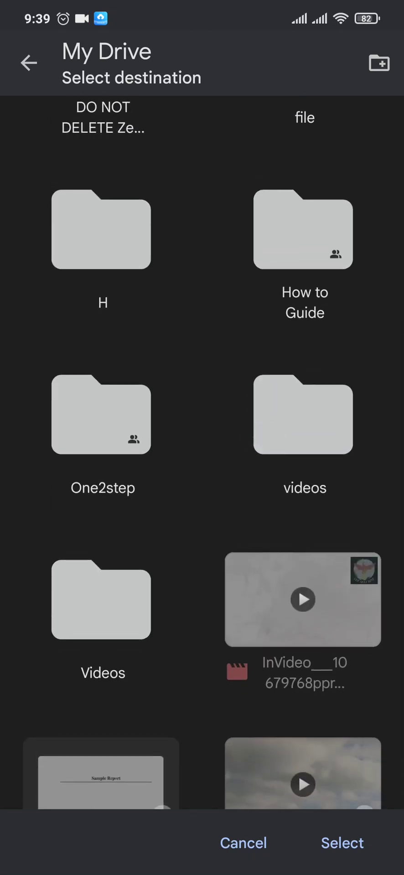
{"action": "left_click", "coordinate": [379, 64]}
{"action": "scroll", "coordinate": [302, 397], "scroll_direction": "down", "scroll_amount": 2}
{"action": "scroll", "coordinate": [202, 451], "scroll_direction": "up", "scroll_amount": 2}
{"action": "left_click", "coordinate": [342, 843]}
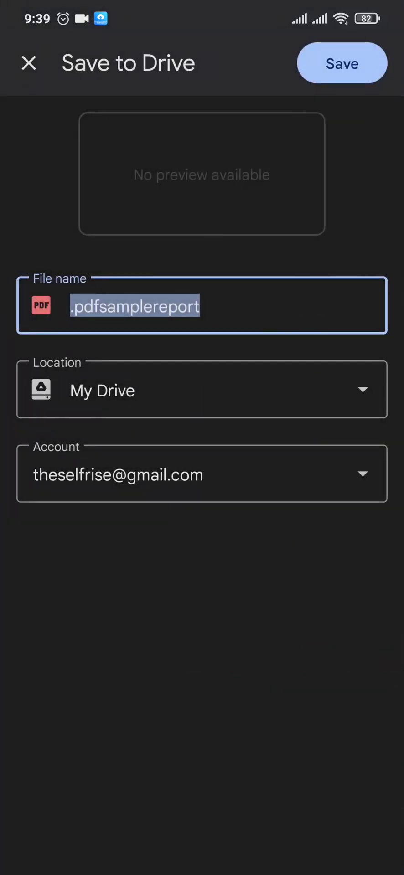
Save .pdfsamplereport to My Drive and check the Uploaded notification.
{"action": "left_click", "coordinate": [342, 63]}
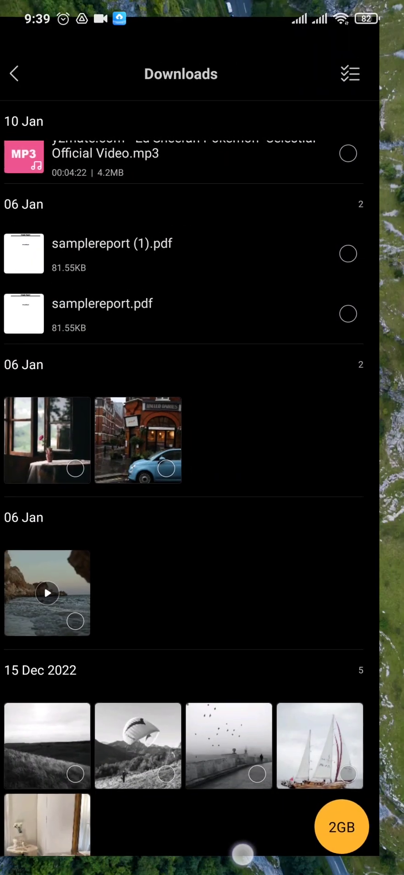
{"action": "left_click_drag", "start_coordinate": [242, 866], "coordinate": [235, 805]}
{"action": "left_click_drag", "start_coordinate": [310, 570], "coordinate": [306, 414]}
{"action": "left_click_drag", "start_coordinate": [285, 562], "coordinate": [275, 642]}
{"action": "left_click_drag", "start_coordinate": [273, 490], "coordinate": [274, 570]}
{"action": "left_click_drag", "start_coordinate": [273, 319], "coordinate": [273, 592]}
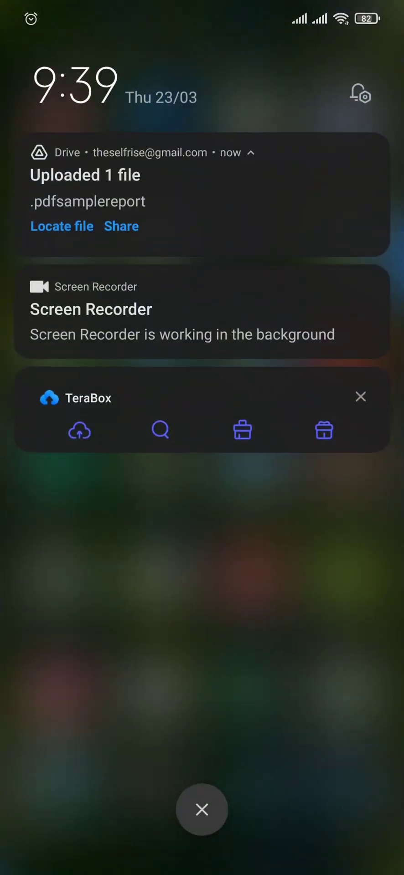
{"action": "left_click_drag", "start_coordinate": [202, 683], "coordinate": [202, 273]}
Open Google Drive to see .pdfsamplereport listed in My Drive.
{"action": "left_click", "coordinate": [344, 234]}
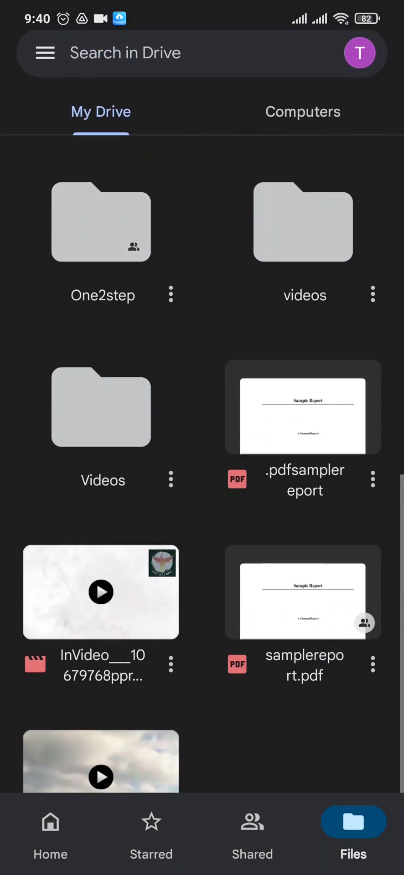
{"action": "left_click", "coordinate": [373, 479]}
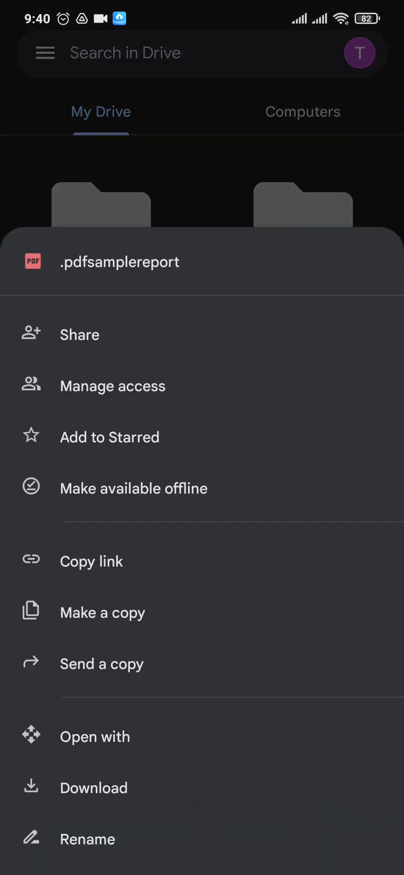
{"action": "left_click", "coordinate": [312, 175]}
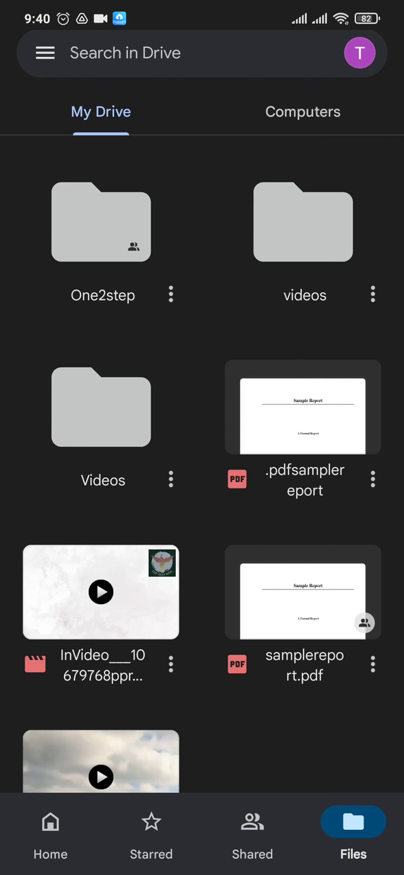
Set .pdfsamplereport's general access to Anyone with the link.
{"action": "left_click", "coordinate": [373, 479]}
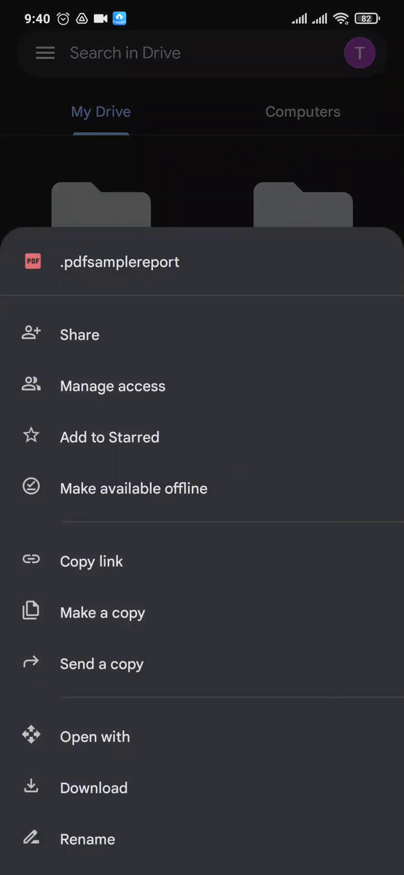
{"action": "left_click", "coordinate": [112, 387]}
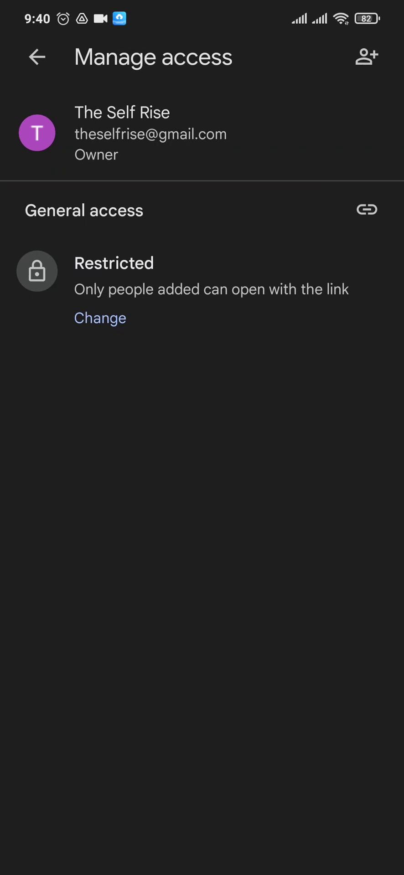
{"action": "left_click", "coordinate": [100, 318]}
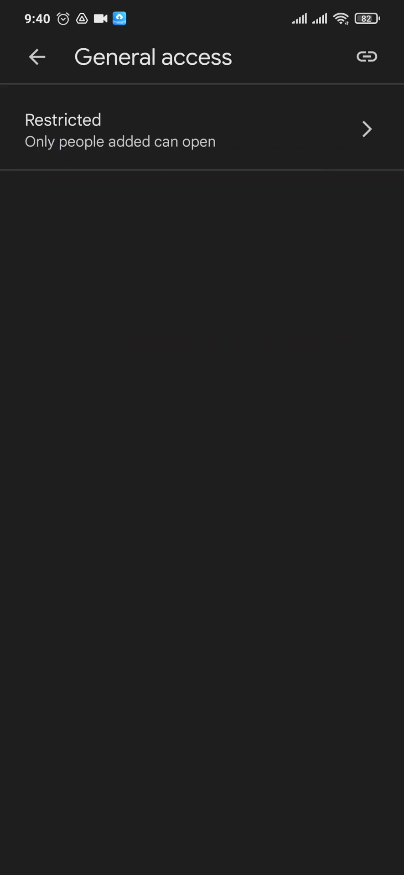
{"action": "left_click", "coordinate": [286, 125]}
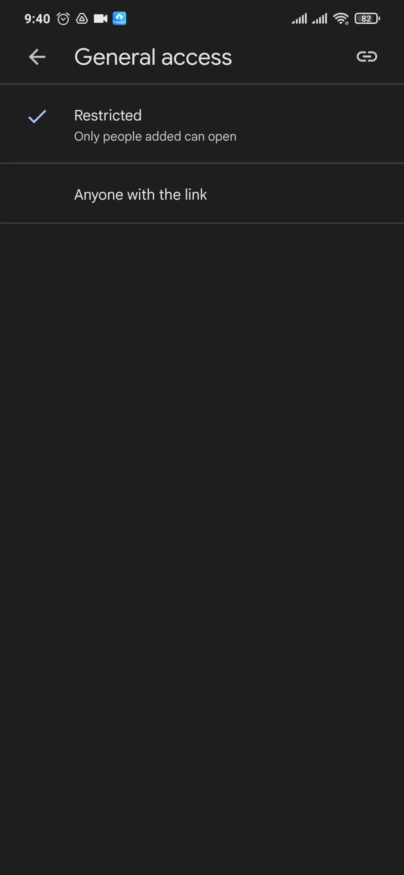
{"action": "left_click", "coordinate": [265, 192]}
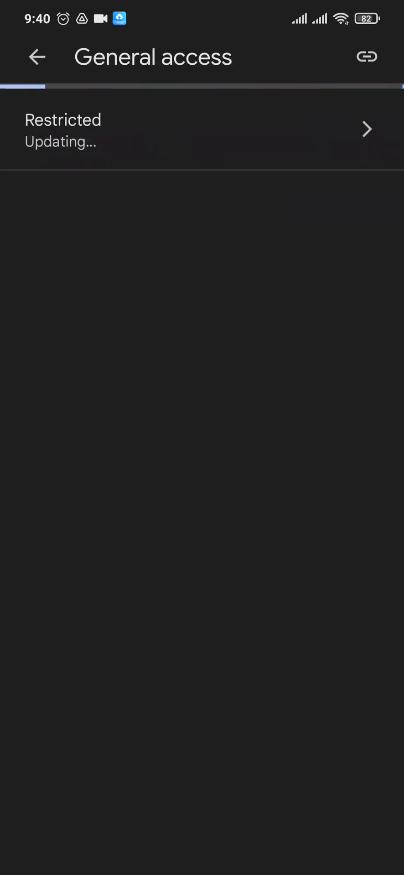
{"action": "left_click_drag", "start_coordinate": [401, 396], "coordinate": [259, 472]}
{"action": "left_click_drag", "start_coordinate": [401, 410], "coordinate": [273, 491]}
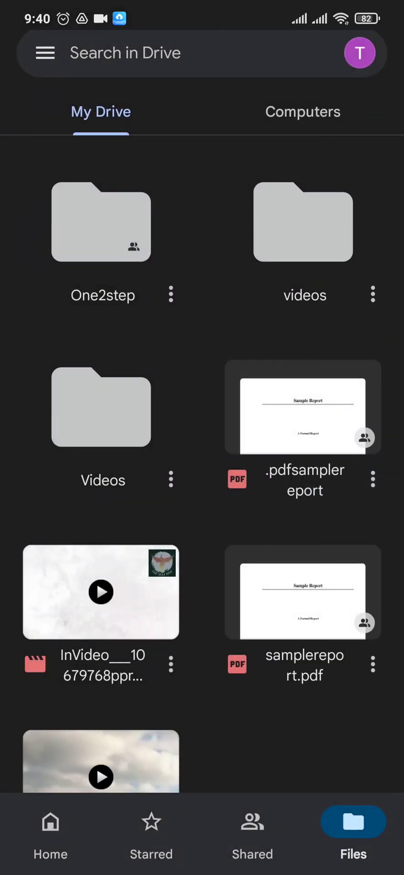
Copy .pdfsamplereport's shareable link and return to the launcher's app list.
{"action": "left_click", "coordinate": [373, 478]}
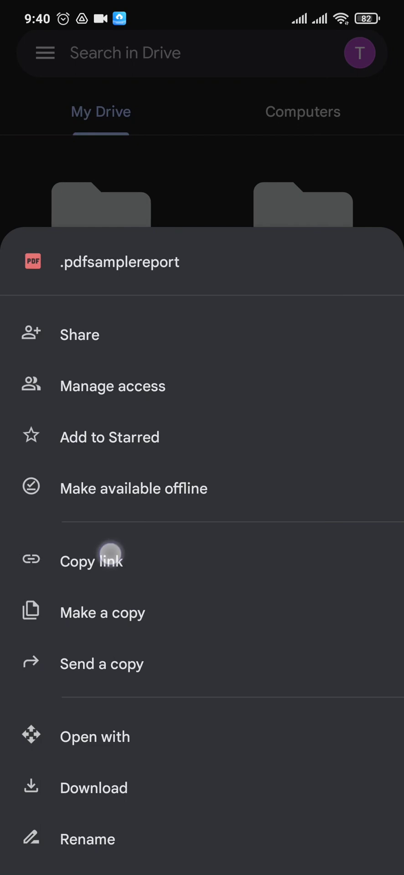
{"action": "left_click", "coordinate": [110, 552]}
{"action": "left_click_drag", "start_coordinate": [248, 869], "coordinate": [210, 759]}
{"action": "left_click_drag", "start_coordinate": [202, 684], "coordinate": [202, 410]}
{"action": "scroll", "coordinate": [307, 480], "scroll_direction": "down", "scroll_amount": 3}
{"action": "scroll", "coordinate": [298, 542], "scroll_direction": "down", "scroll_amount": 5}
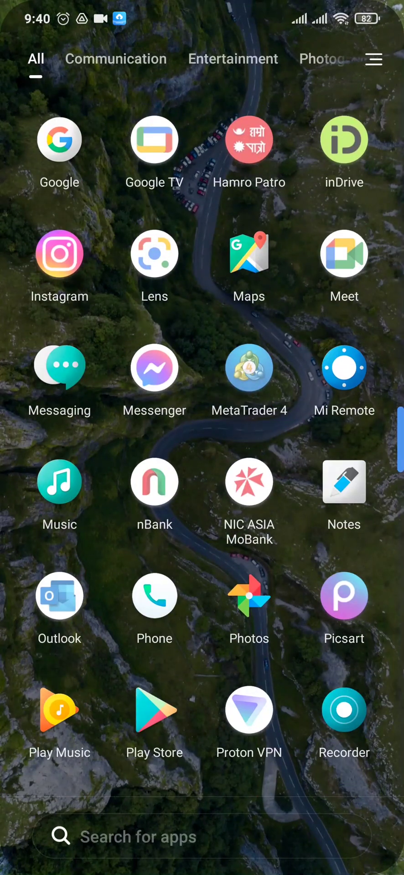
Paste and send the Drive link in the Messenger chat, then return to Chats.
{"action": "left_click", "coordinate": [154, 368]}
{"action": "left_click", "coordinate": [254, 841]}
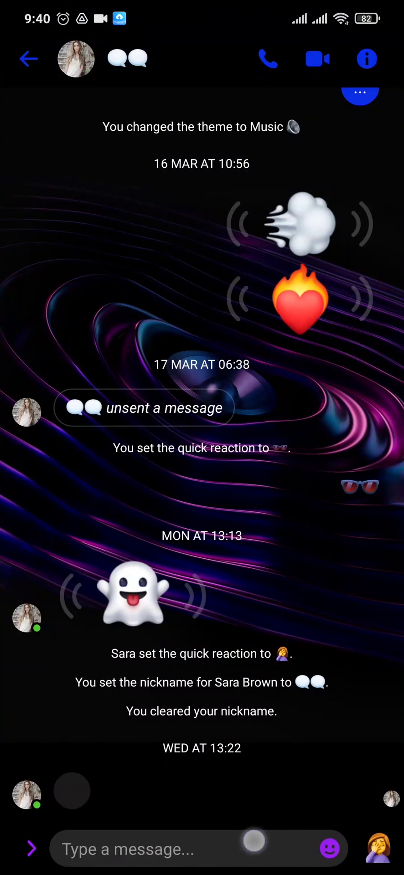
{"action": "left_click", "coordinate": [29, 779]}
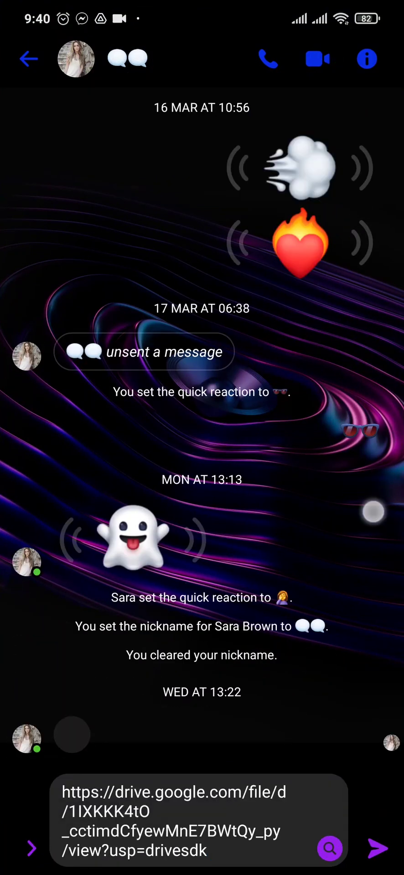
{"action": "left_click", "coordinate": [378, 849]}
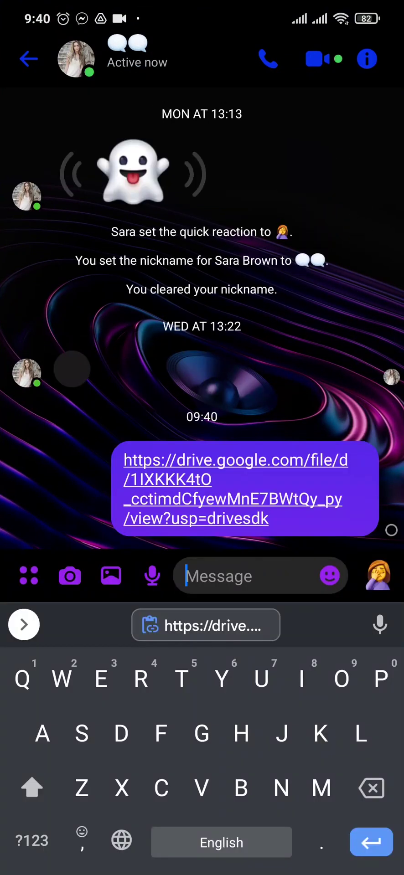
{"action": "key", "text": "Escape"}
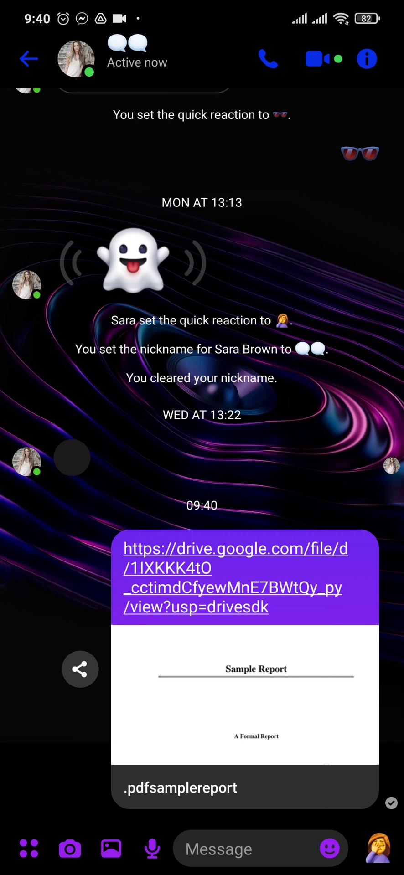
{"action": "key", "text": "Escape"}
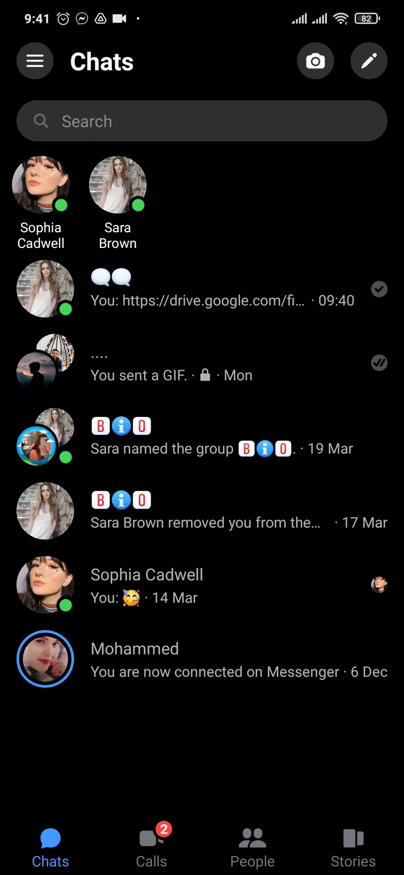
Swipe out of Messenger to the app list showing Google through Recorder.
{"action": "left_click_drag", "start_coordinate": [401, 508], "coordinate": [312, 511]}
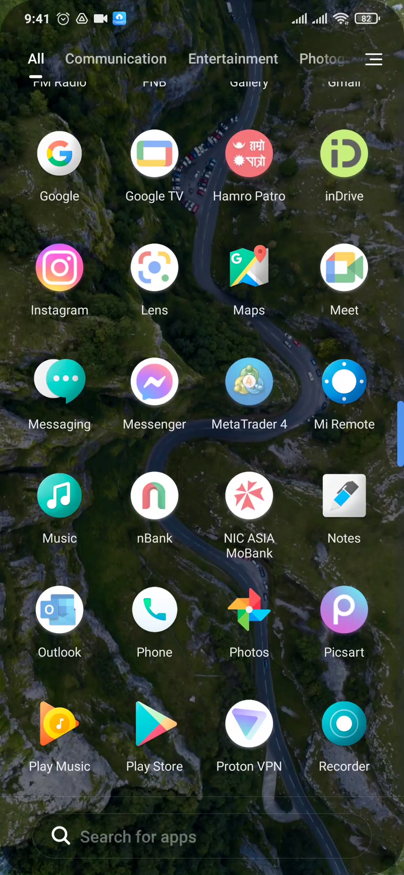